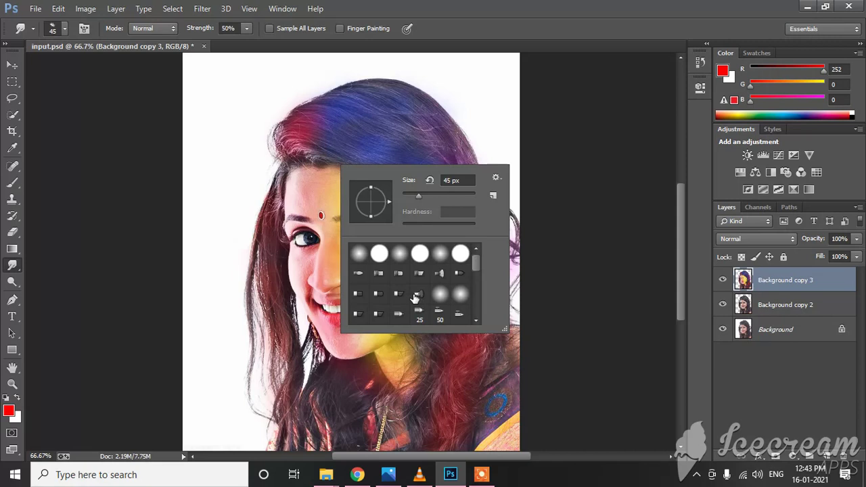
left_click(481, 474)
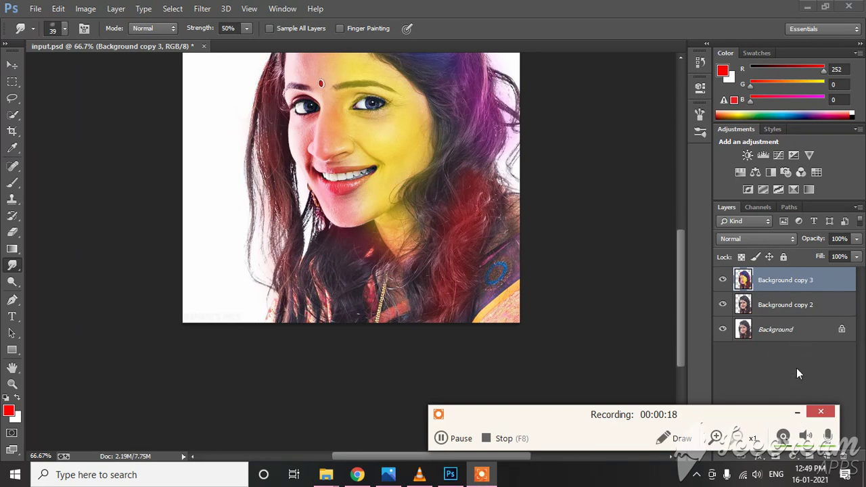
left_click(796, 412)
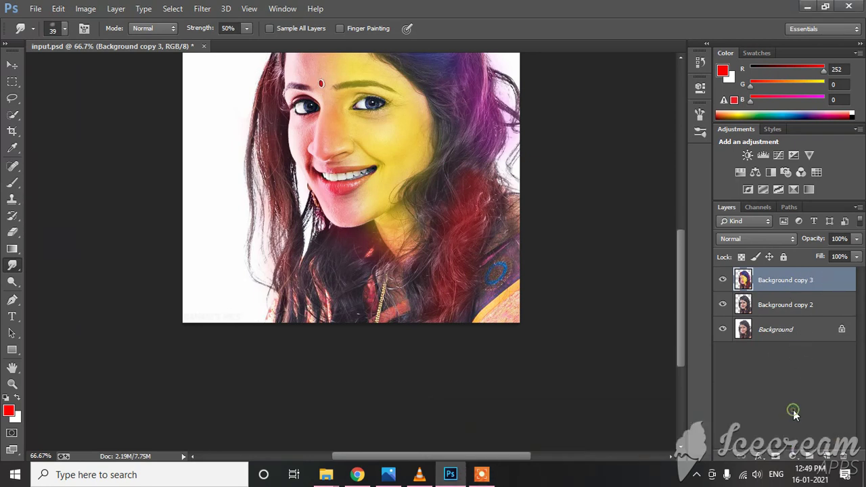
Merge the Background copy 3 layer down into Background copy 2.
right_click(769, 282)
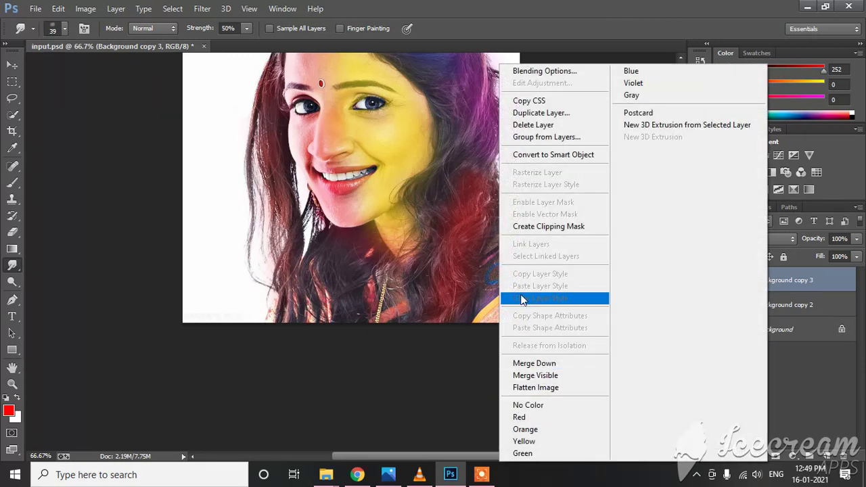
left_click(549, 366)
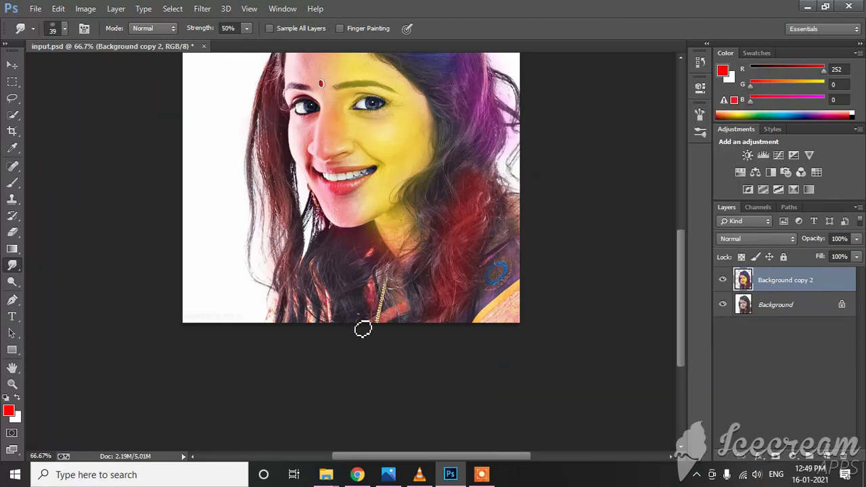
Set the Smudge strength to 39% and smooth the skin of the nose up to the brows with brush sizes from 15 to 30.
scroll(343, 84, "up", 5)
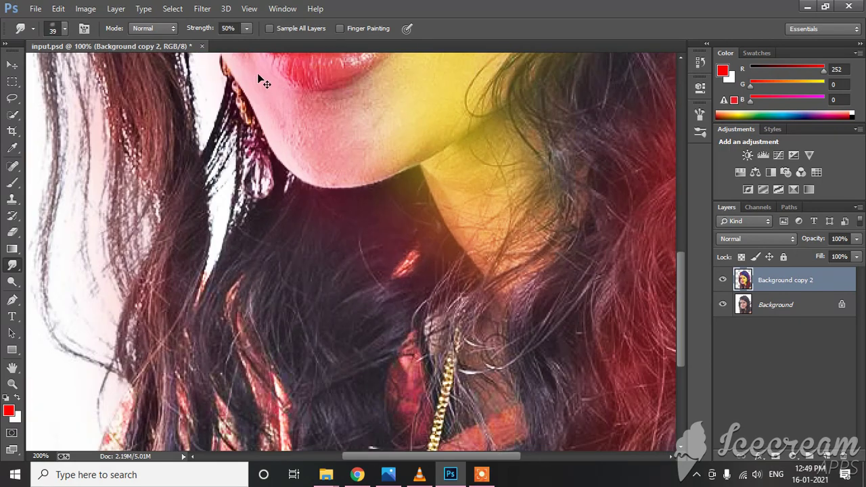
scroll(343, 83, "up", 10)
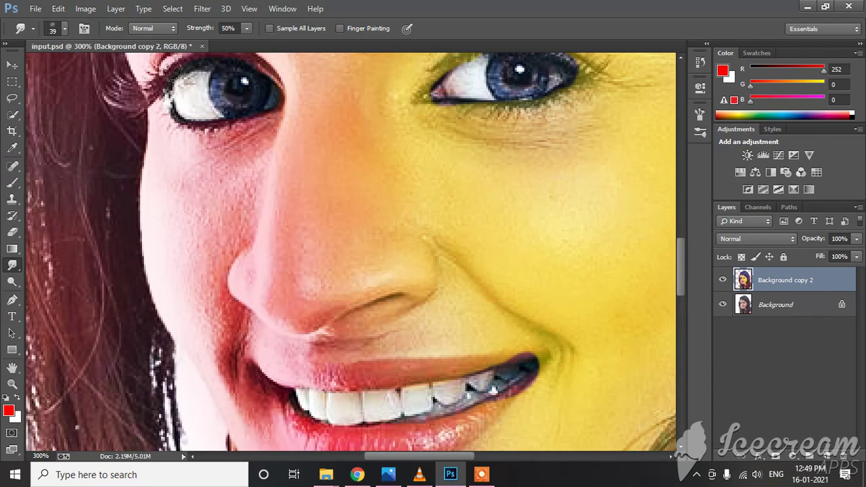
left_click(244, 30)
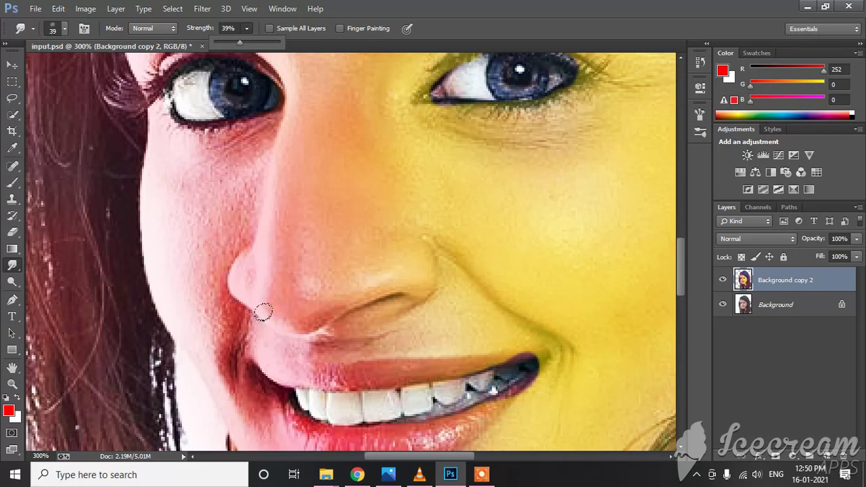
key("bracketleft")
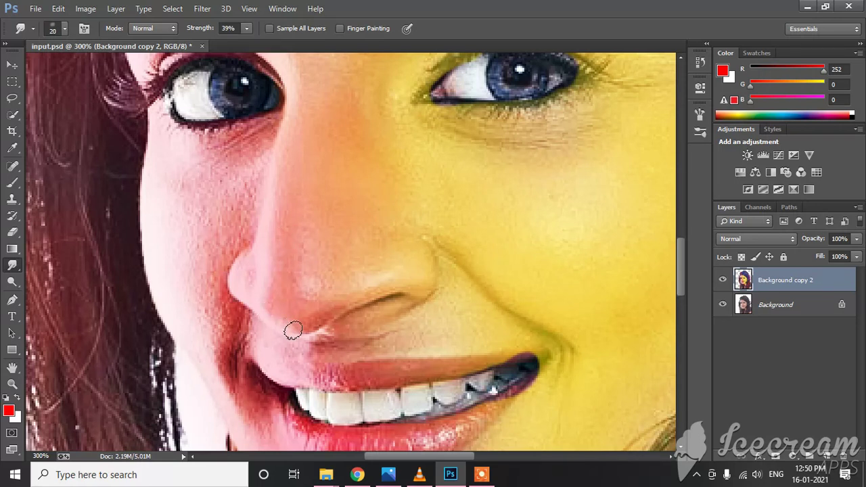
key("bracketleft")
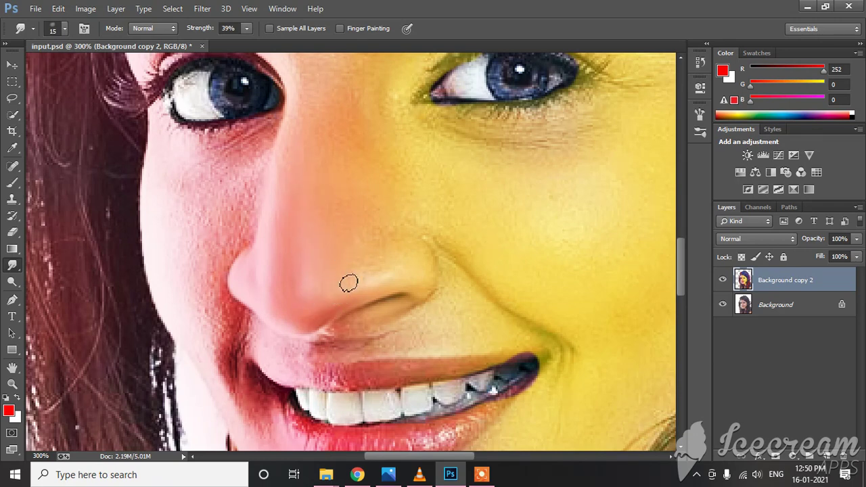
key("bracketright")
key("bracketright")
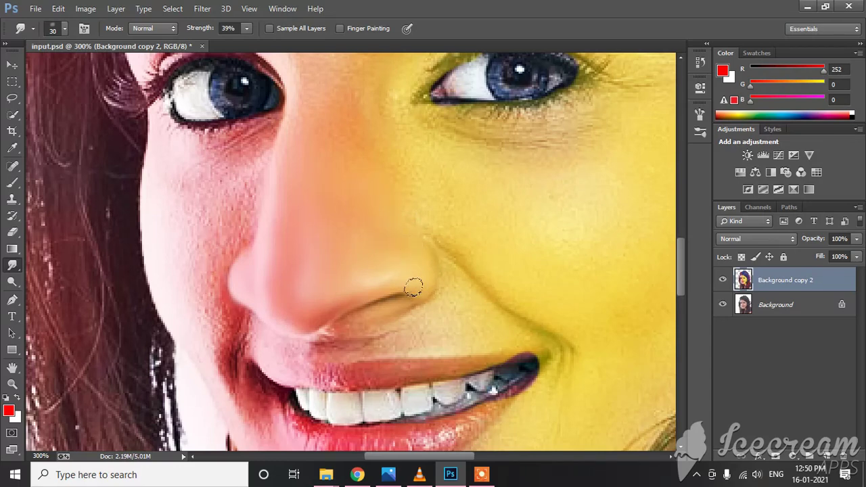
left_click_drag(369, 162, 393, 284)
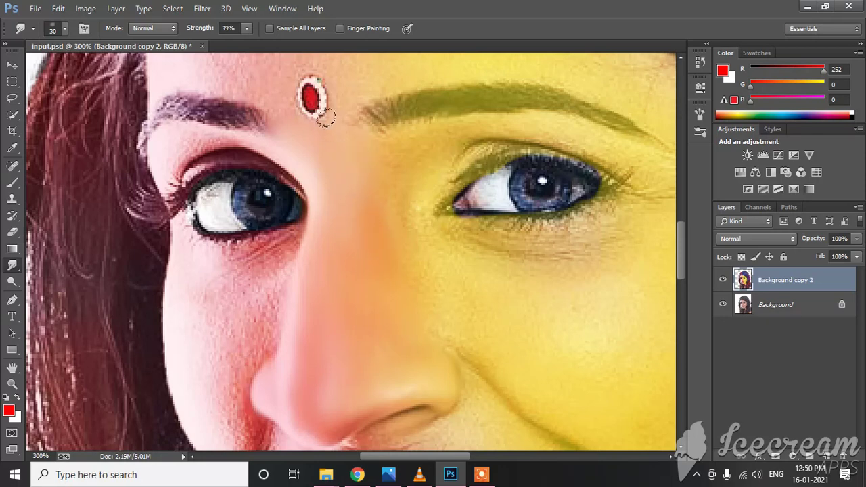
Smudge the pink cheek smooth from below the eye down to the corner of the mouth with a size 30 brush.
left_click_drag(341, 214, 524, 214)
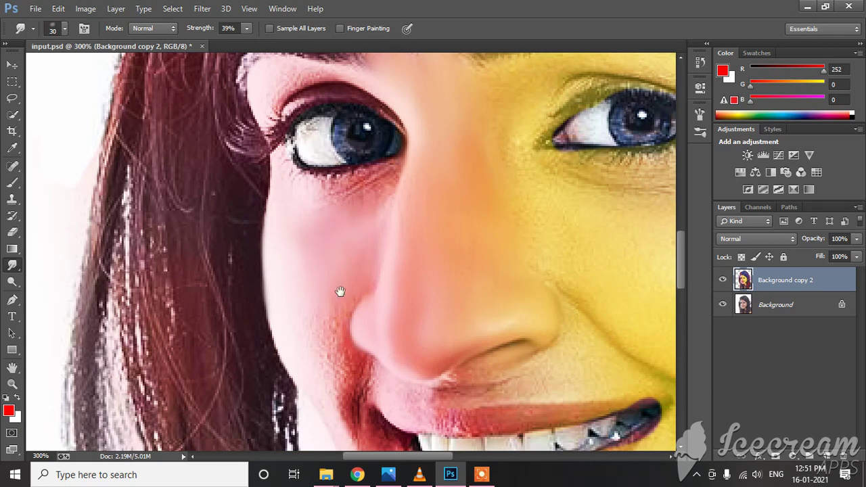
left_click_drag(340, 291, 386, 199)
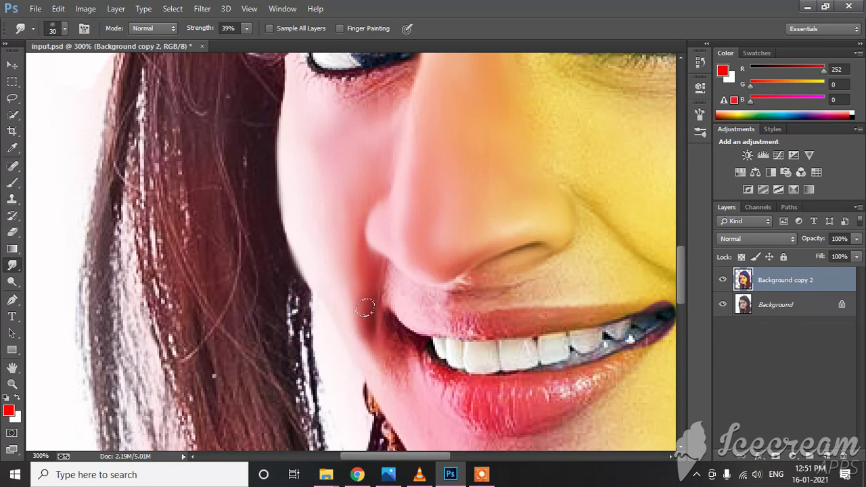
scroll(365, 308, "up", 1)
left_click_drag(423, 365, 397, 228)
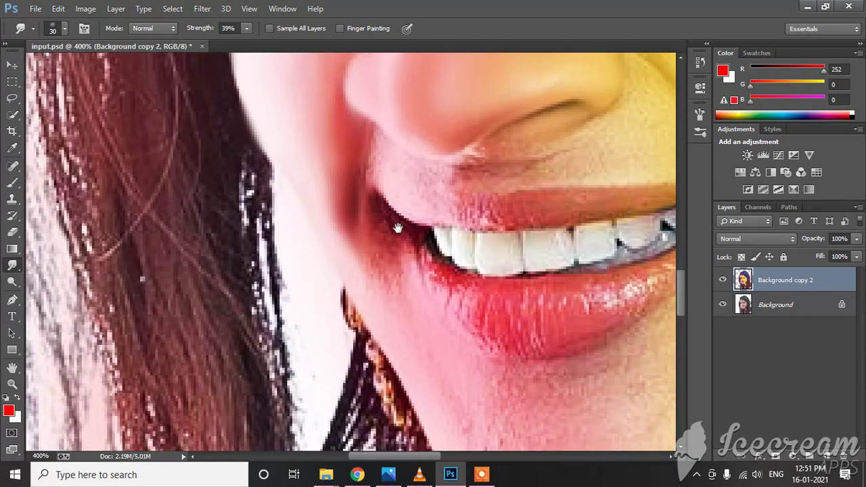
mouse_move(373, 303)
left_mouse_down()
mouse_move(358, 294)
mouse_move(364, 299)
left_mouse_up()
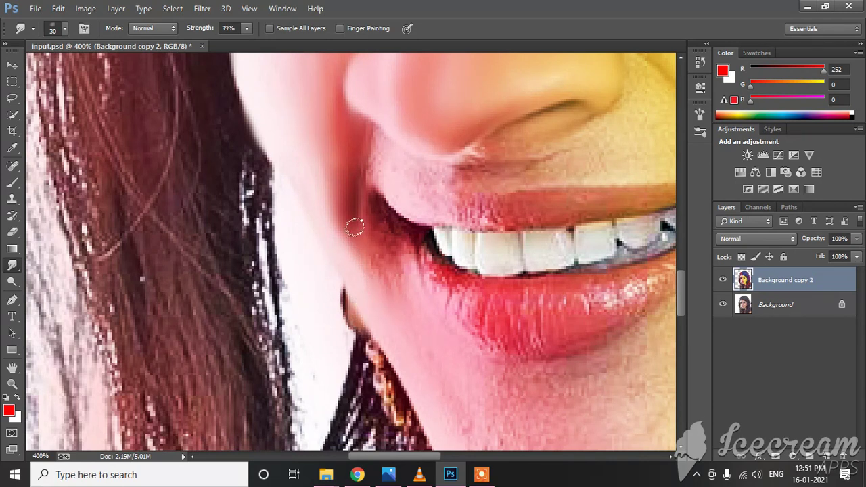
mouse_move(355, 226)
left_mouse_down()
mouse_move(374, 252)
mouse_move(349, 211)
left_mouse_up()
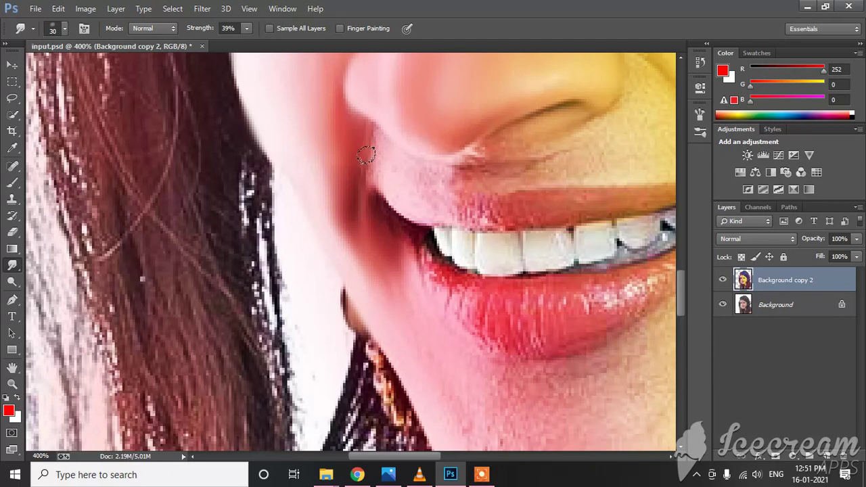
left_click_drag(366, 154, 364, 144)
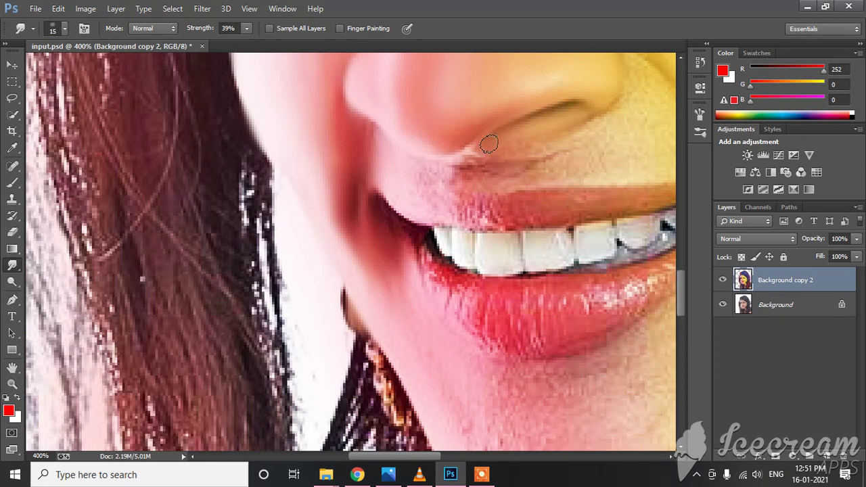
Smooth the pink side of the chin below the lower lip with a size 30 Smudge brush.
mouse_move(478, 263)
left_mouse_down()
mouse_move(464, 155)
mouse_move(419, 151)
mouse_move(415, 159)
left_mouse_up()
key("bracketright")
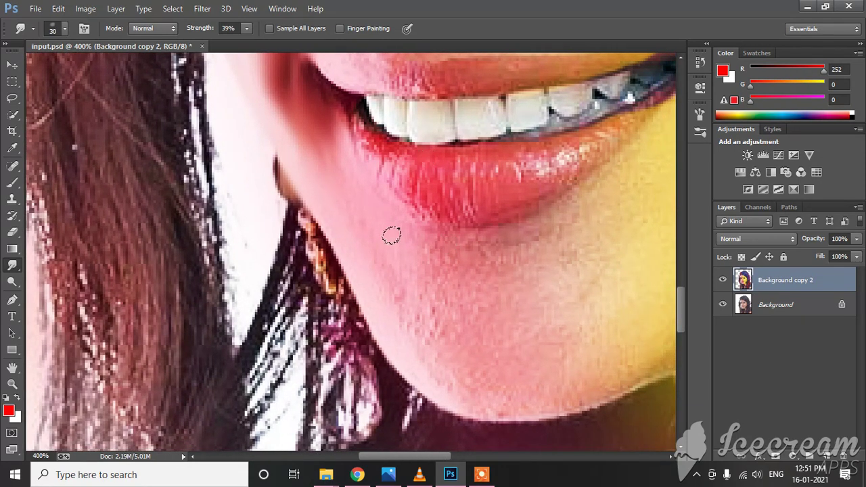
key("bracketright")
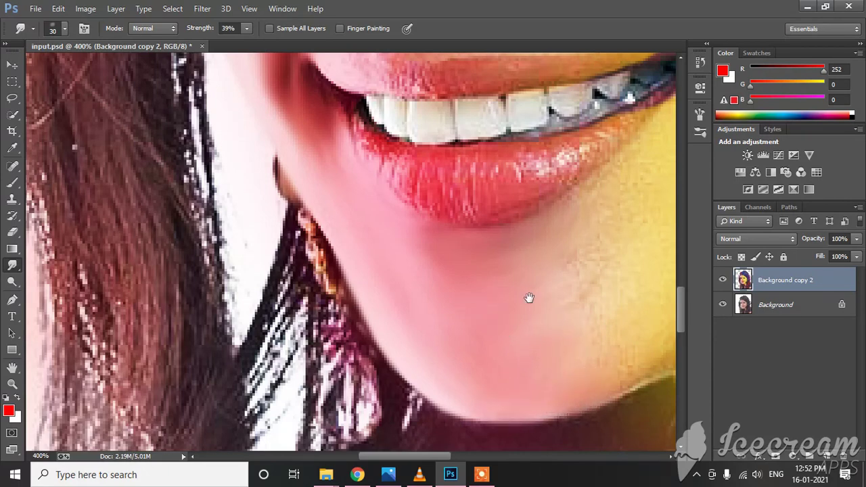
Blend the outer edge of the pink cheek from beside the mouth up to the eye with the Smudge tool.
mouse_move(492, 244)
left_mouse_down()
mouse_move(501, 374)
mouse_move(515, 417)
left_mouse_up()
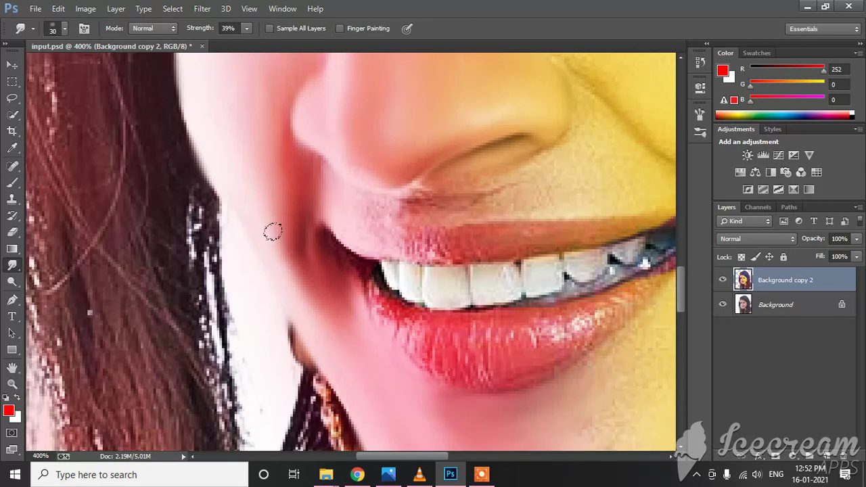
left_click_drag(283, 232, 325, 290)
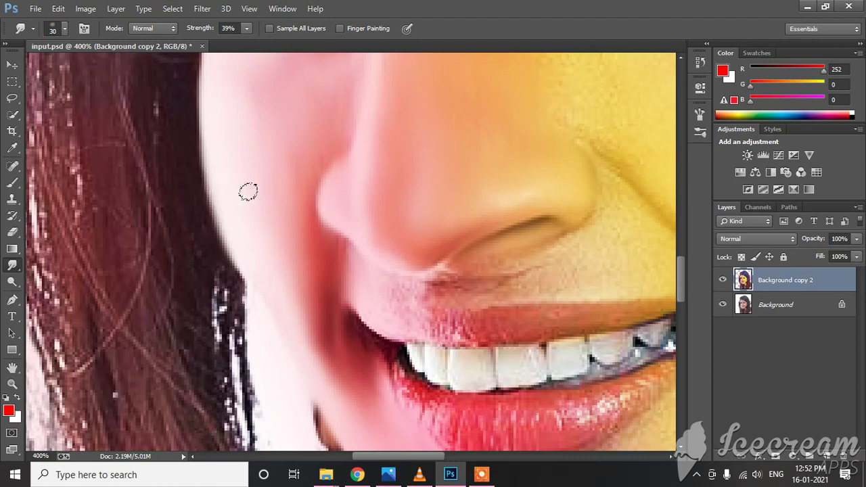
left_click_drag(269, 215, 275, 261)
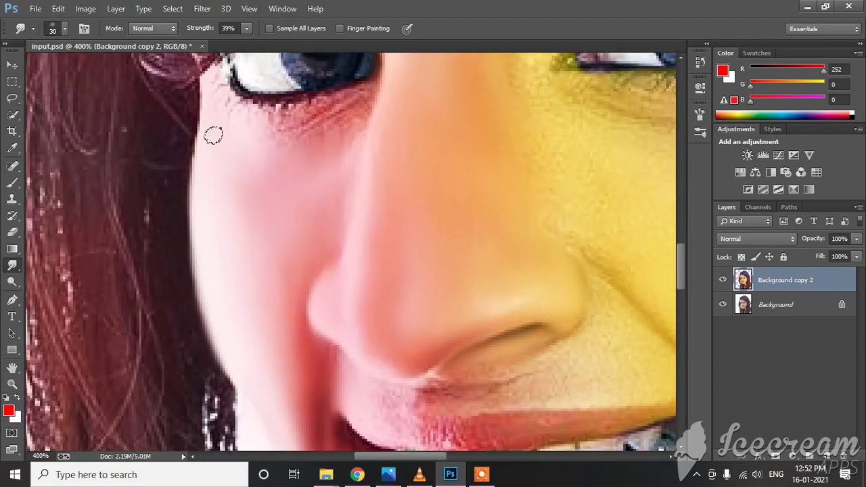
left_click_drag(190, 96, 205, 115)
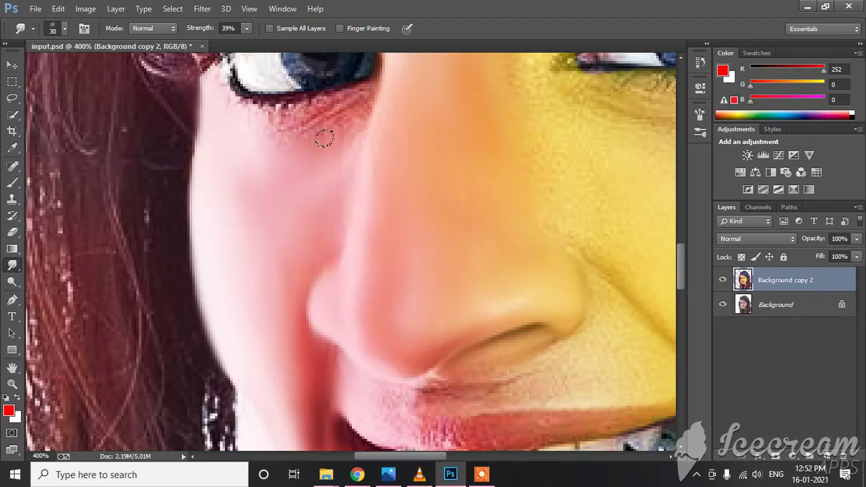
Smudge the creases under the eye on the pink side, reducing the brush size to 10 for the area near the lashes.
key("ctrl+plus")
key("ctrl+plus")
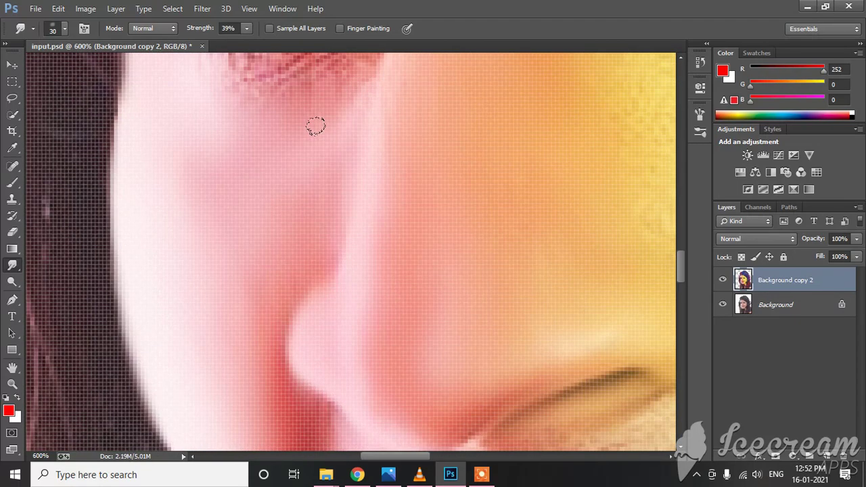
scroll(325, 128, "up", 3)
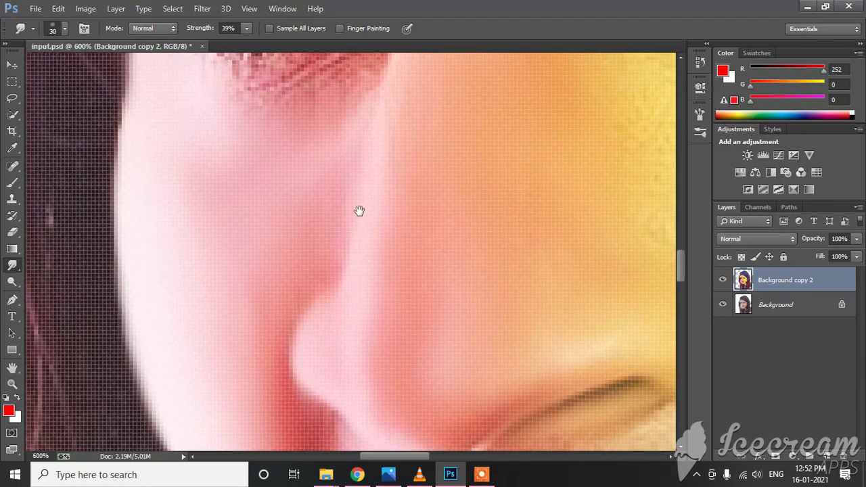
mouse_move(326, 128)
left_mouse_down()
mouse_move(333, 126)
mouse_move(270, 150)
mouse_move(205, 143)
mouse_move(347, 135)
mouse_move(373, 106)
mouse_move(402, 102)
mouse_move(386, 120)
left_mouse_up()
key("bracketleft")
key("bracketleft")
key("bracketleft")
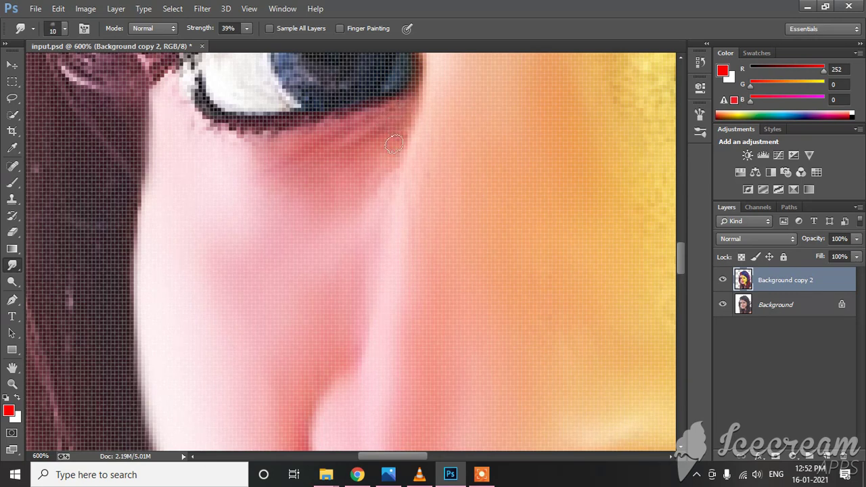
Smooth the skin above the upper lip and along the smile fold on the yellow side with a size 15 Smudge brush.
key("ctrl+minus")
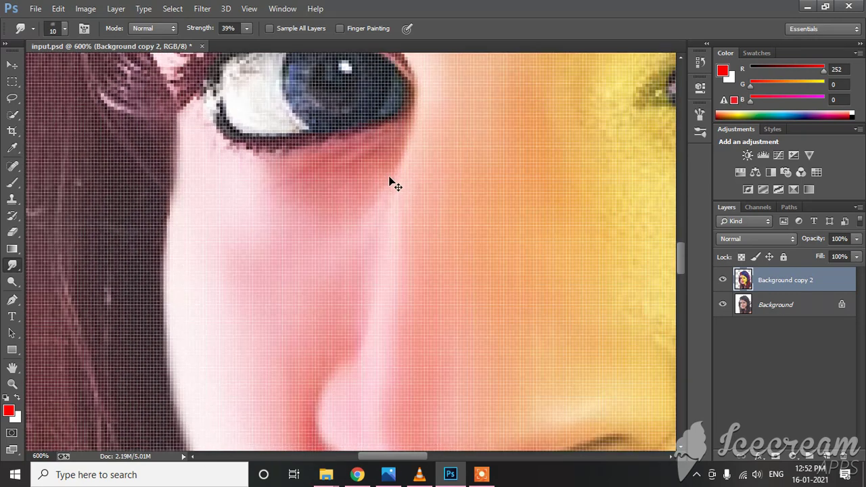
left_click_drag(519, 197, 148, 199)
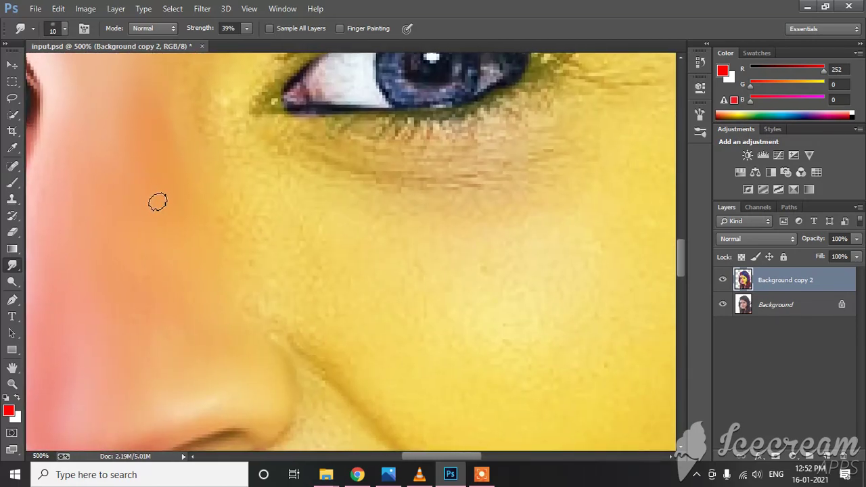
key("ctrl+minus")
key("ctrl+minus")
key("ctrl+minus")
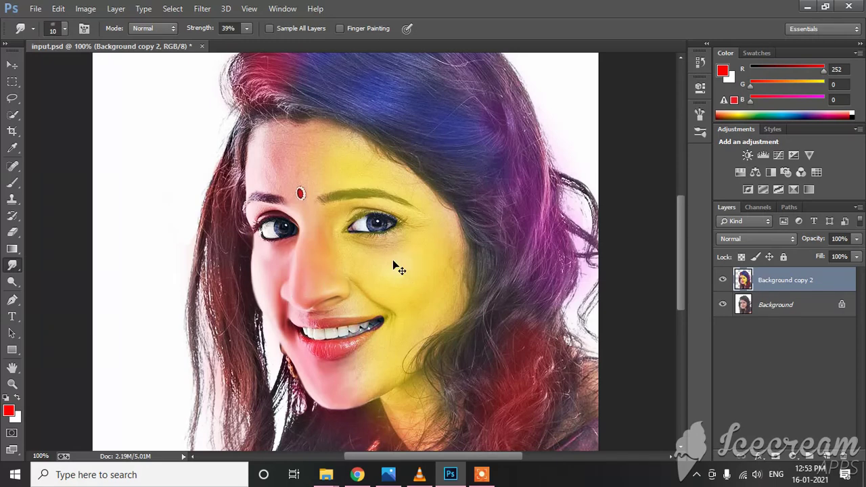
key("ctrl+plus")
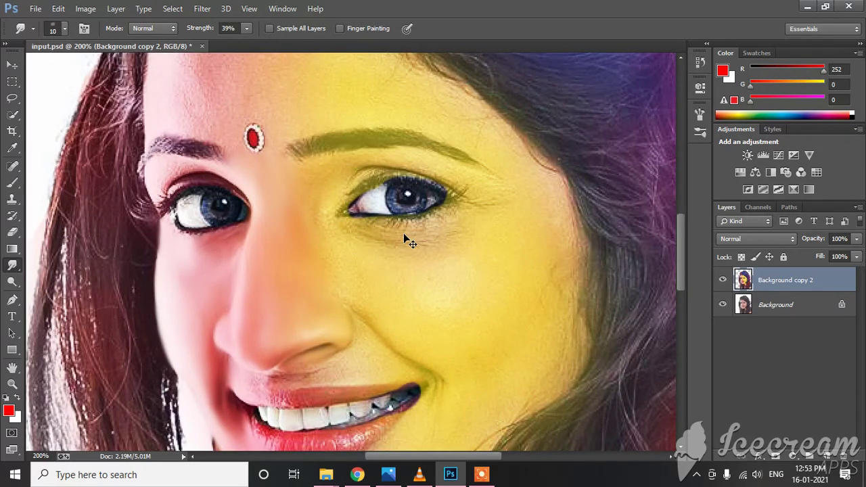
key("ctrl+plus")
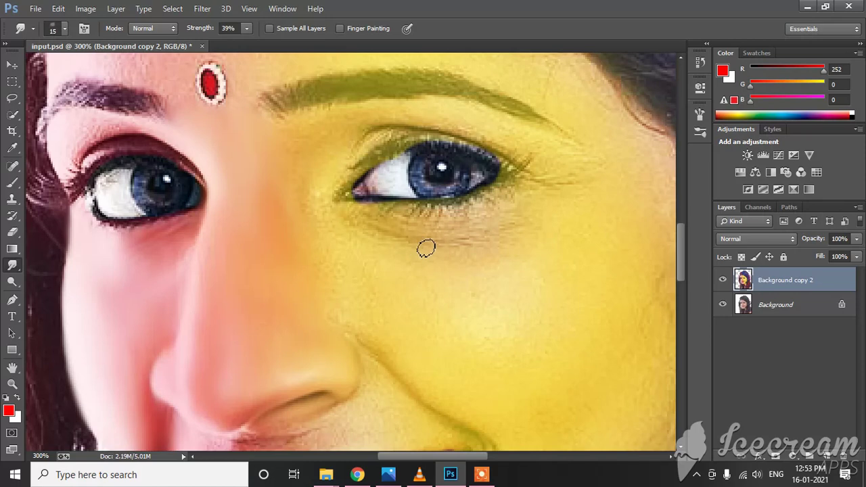
left_click_drag(400, 259, 325, 296)
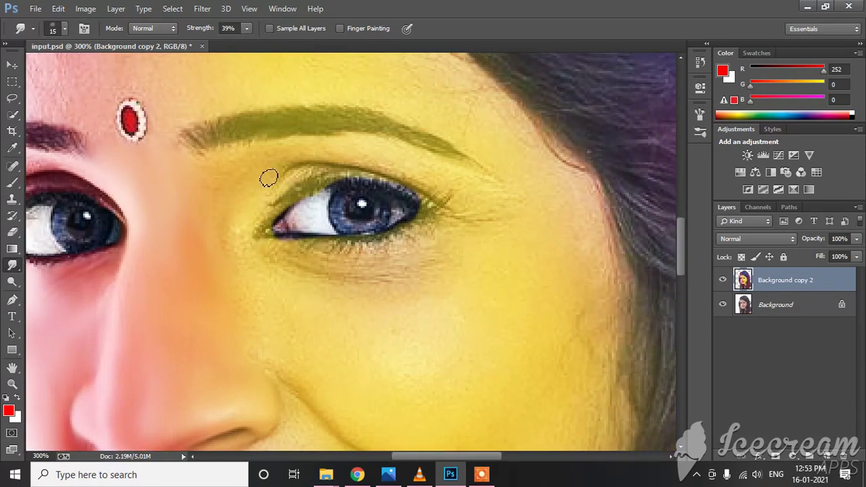
left_click_drag(359, 381, 360, 199)
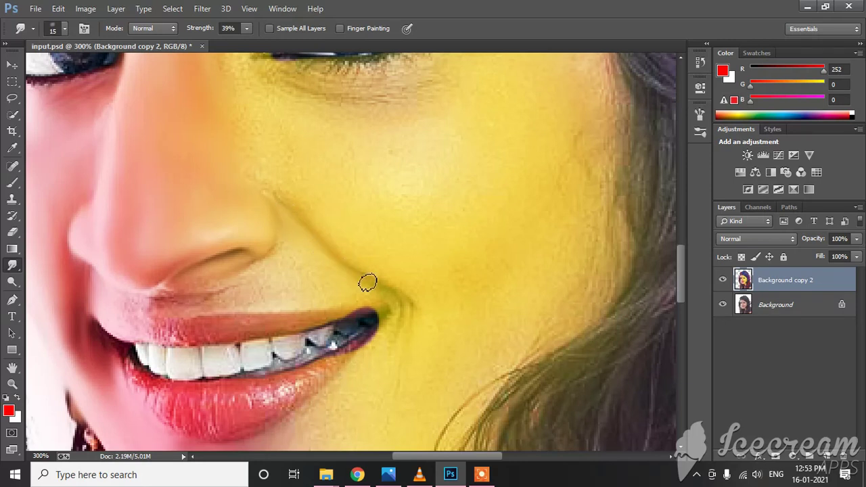
mouse_move(359, 275)
left_mouse_down()
mouse_move(411, 312)
mouse_move(410, 320)
mouse_move(404, 306)
mouse_move(403, 349)
mouse_move(398, 307)
mouse_move(383, 284)
left_mouse_up()
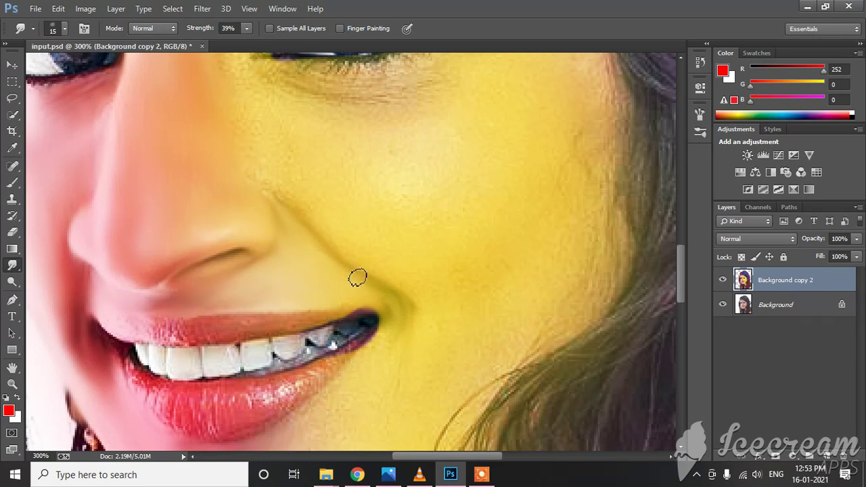
left_click(490, 479)
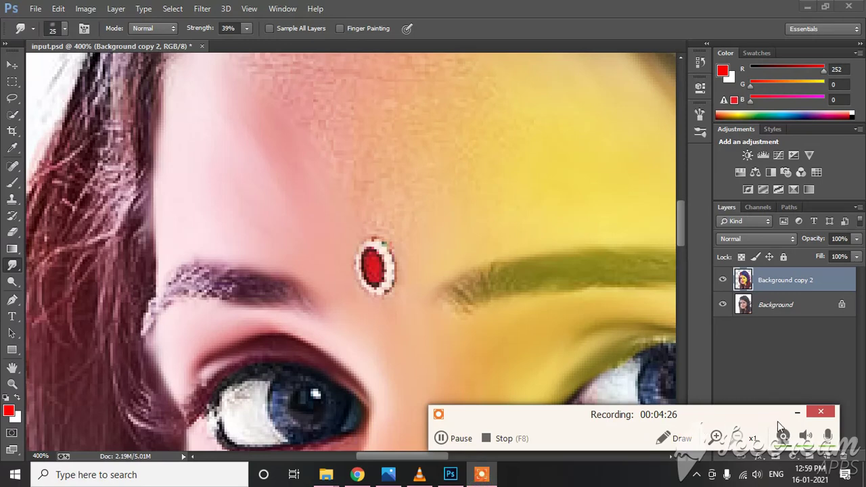
left_click(797, 412)
Smudge the forehead skin smooth from the hairline down to the eyebrows and bindi with a size 25 brush.
scroll(349, 192, "up", 3)
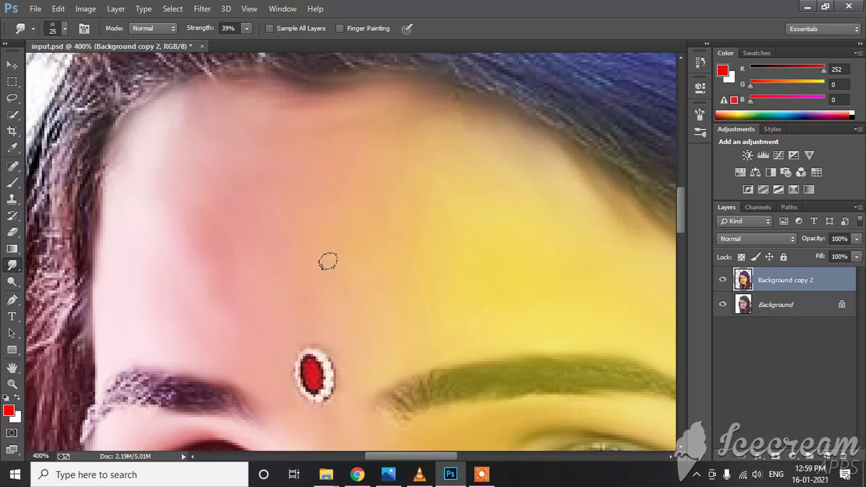
left_click_drag(378, 315, 390, 275)
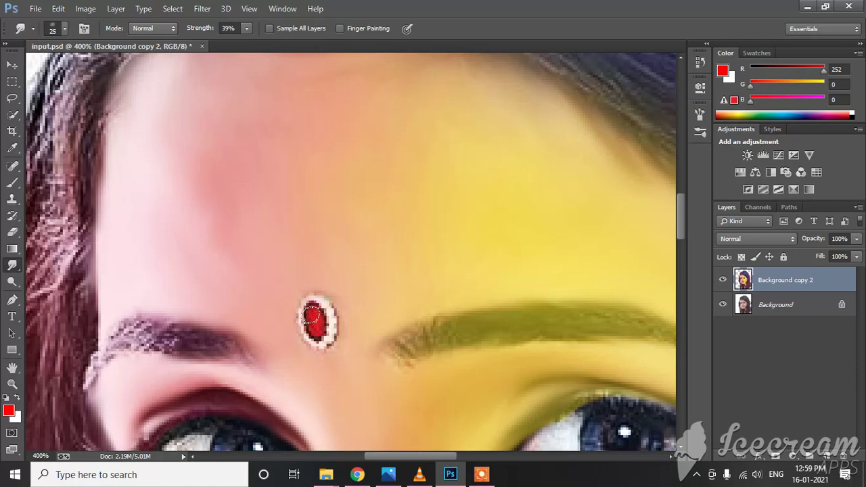